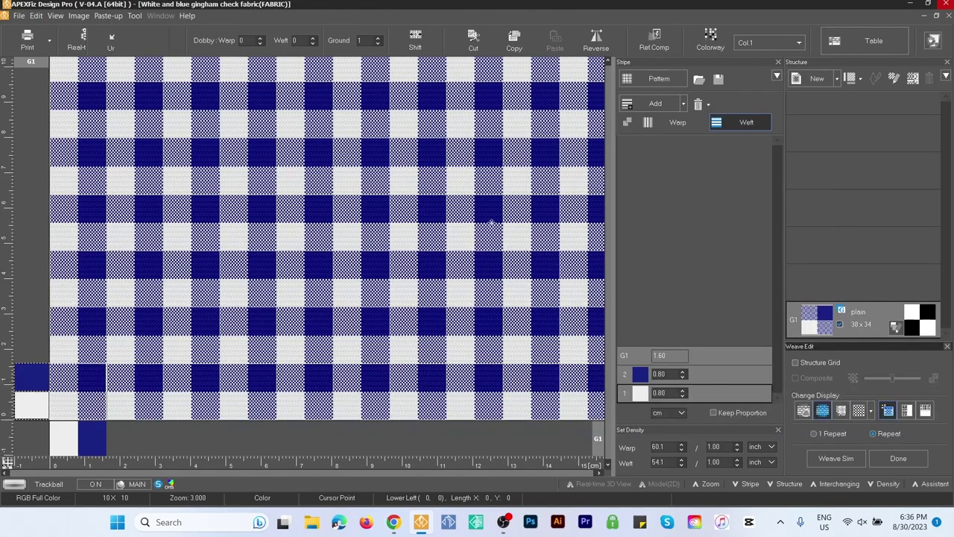
# Preview the finished gingham simulation, then return to the empty Work Menu List screen
pyautogui.click(835, 459)
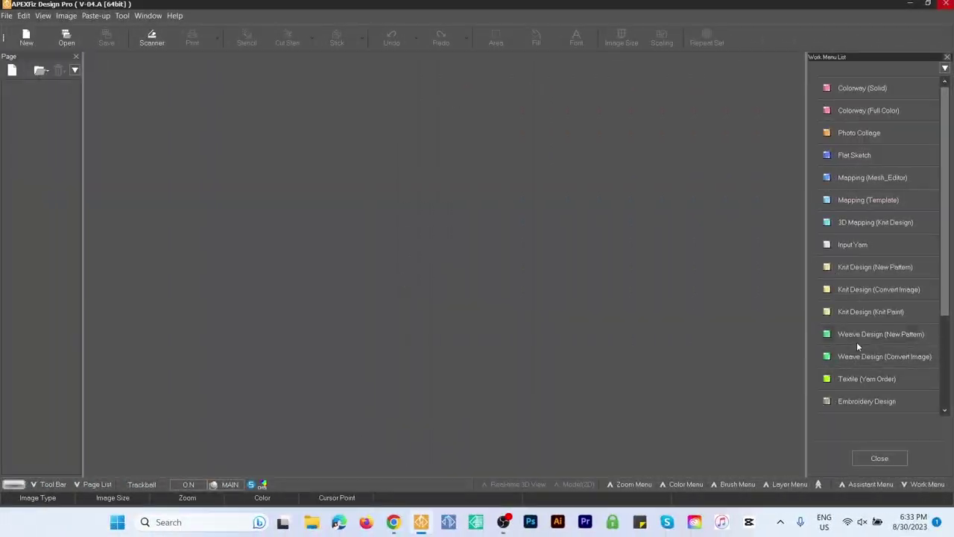
# Start a new weave named 'White and blue gingham check fabric', keeping Shirt and Normal thickness
pyautogui.click(859, 341)
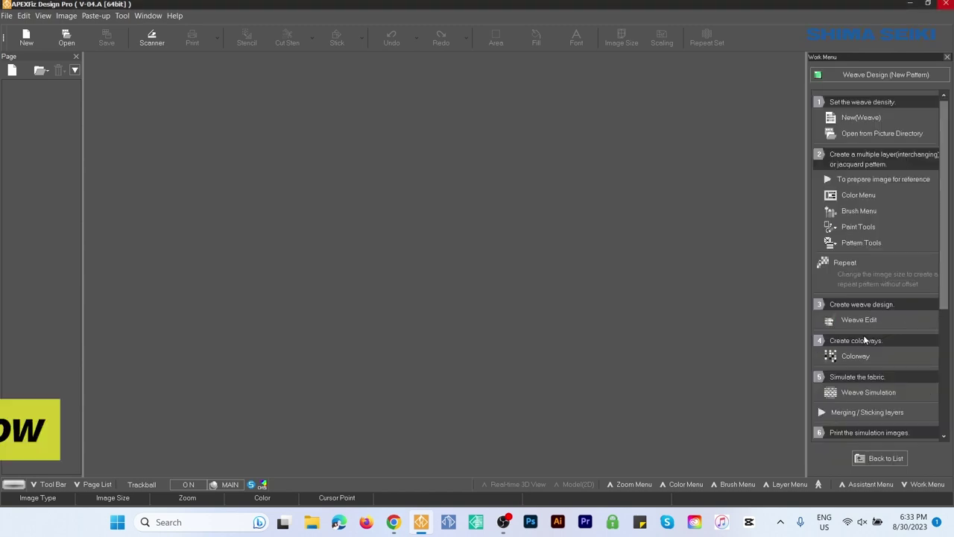
pyautogui.click(865, 117)
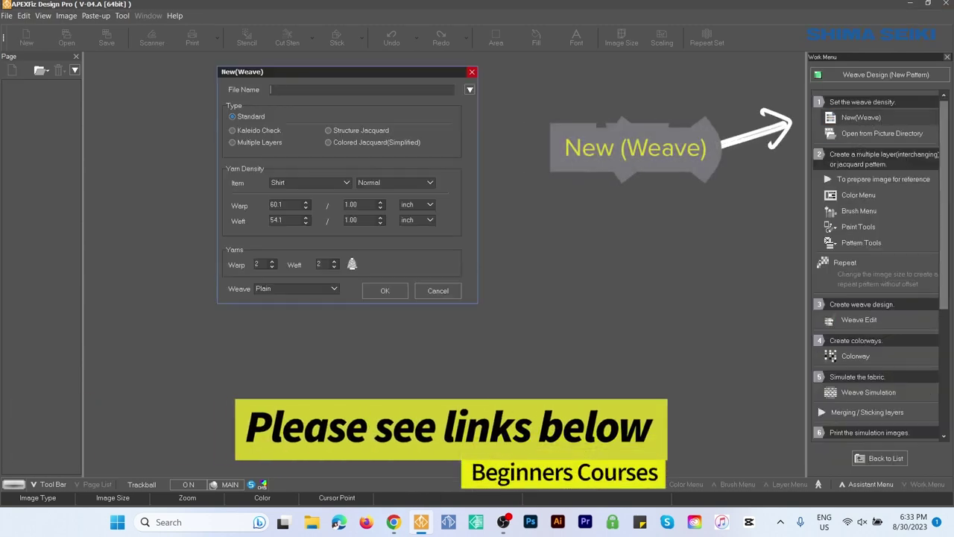
pyautogui.write('White and blue g')
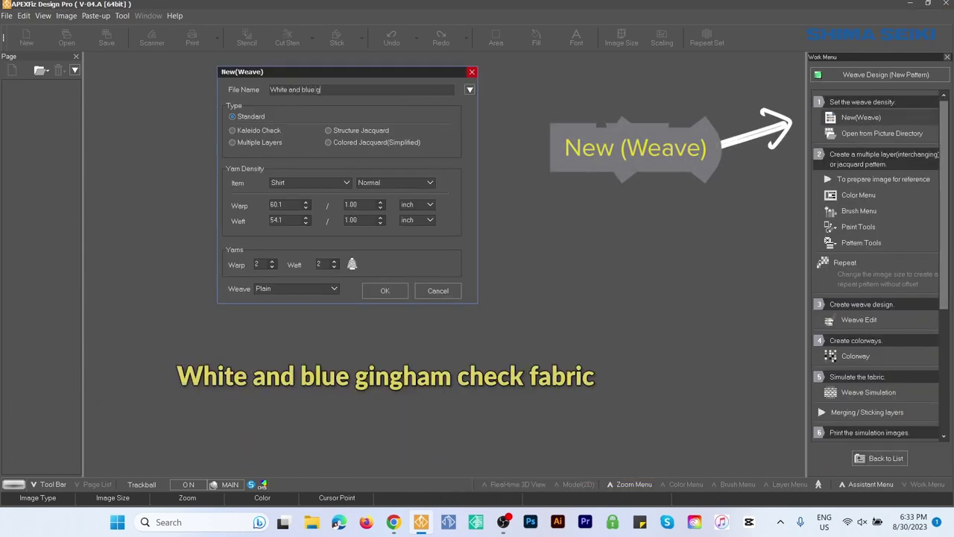
pyautogui.write('ingham check fabric')
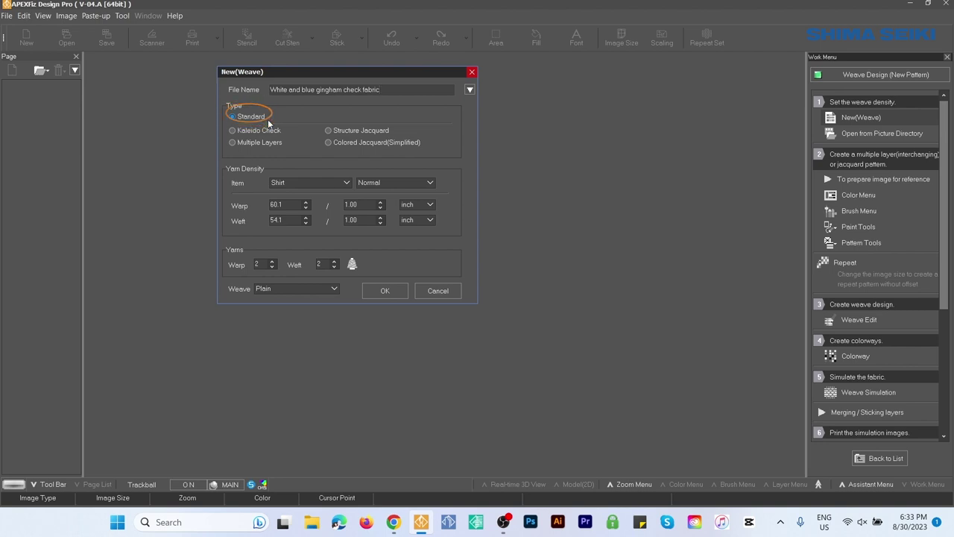
pyautogui.click(298, 181)
pyautogui.click(305, 222)
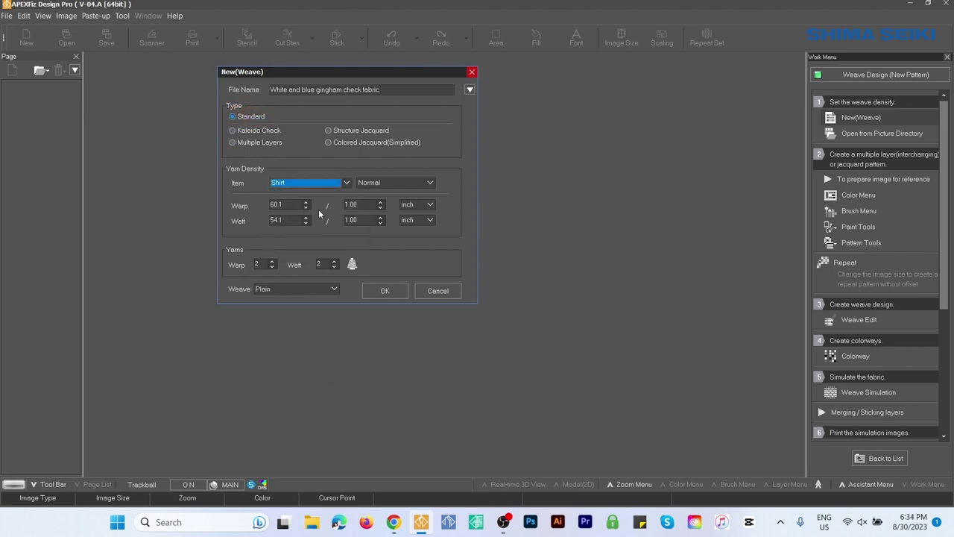
pyautogui.click(392, 182)
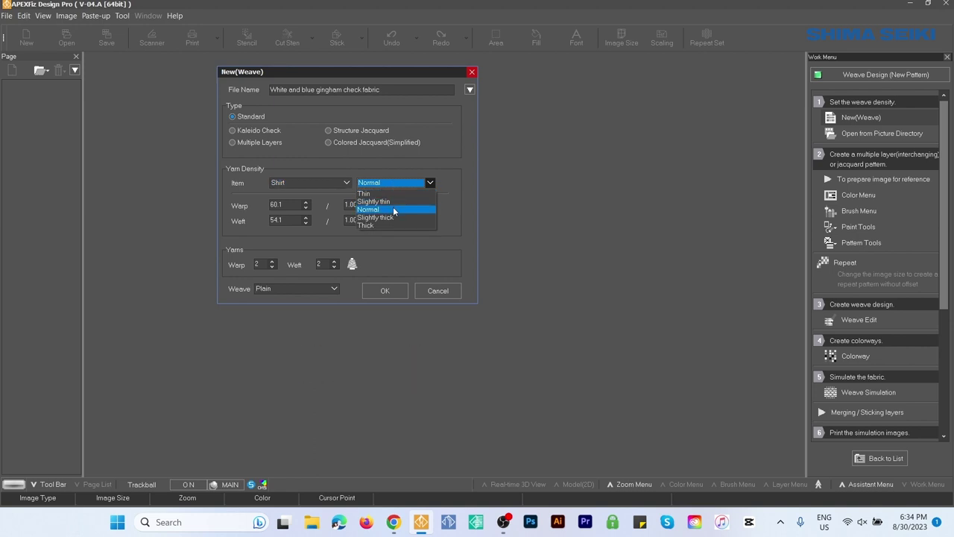
pyautogui.click(394, 210)
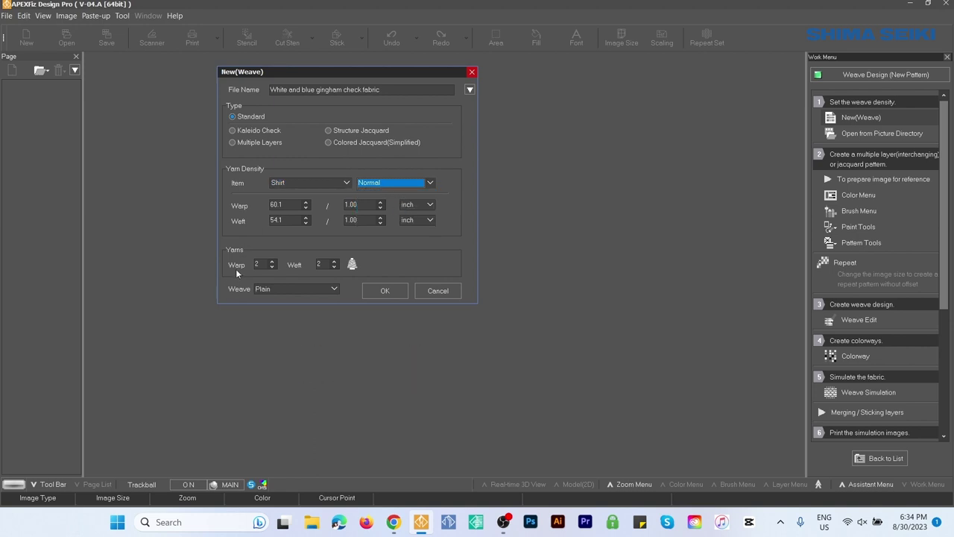
# Set the weft yarn count to 2, keep Plain weave, and create the design
pyautogui.click(322, 263)
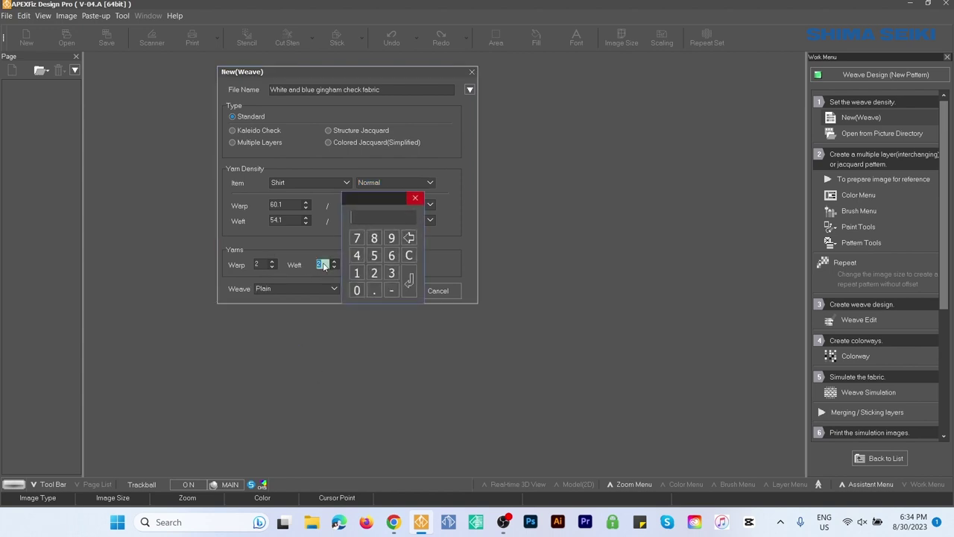
pyautogui.click(375, 273)
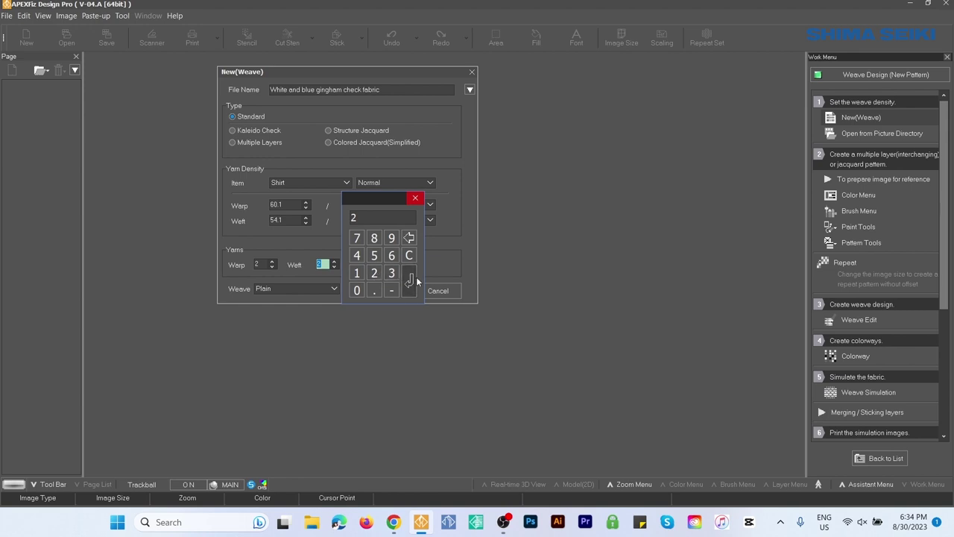
pyautogui.click(409, 281)
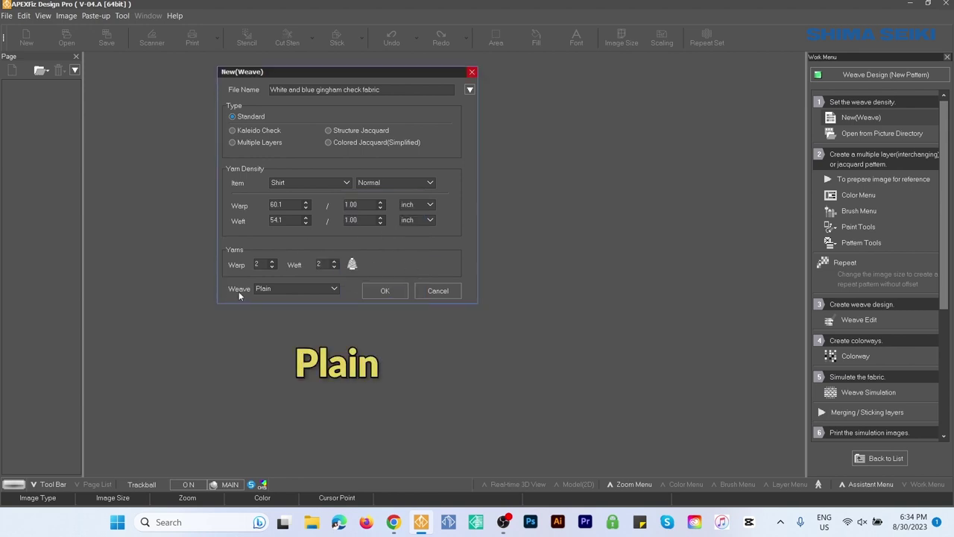
pyautogui.click(284, 288)
pyautogui.click(276, 299)
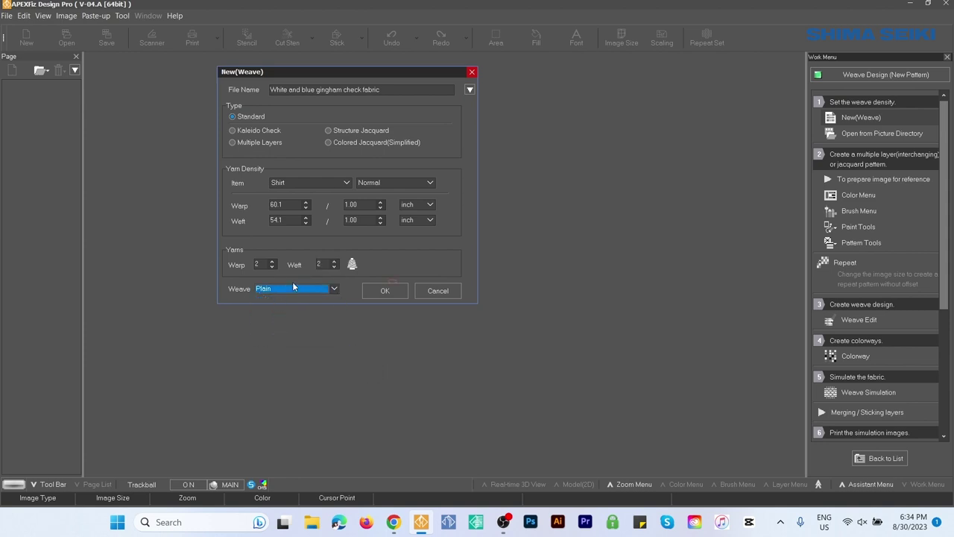
pyautogui.click(400, 291)
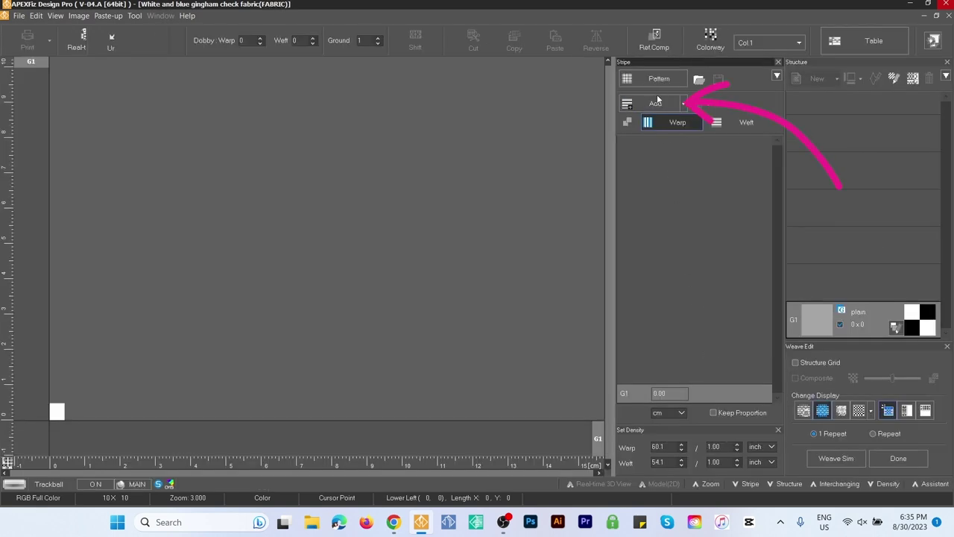
# Add a warp stripe and set its width to 0.80 cm
pyautogui.click(656, 104)
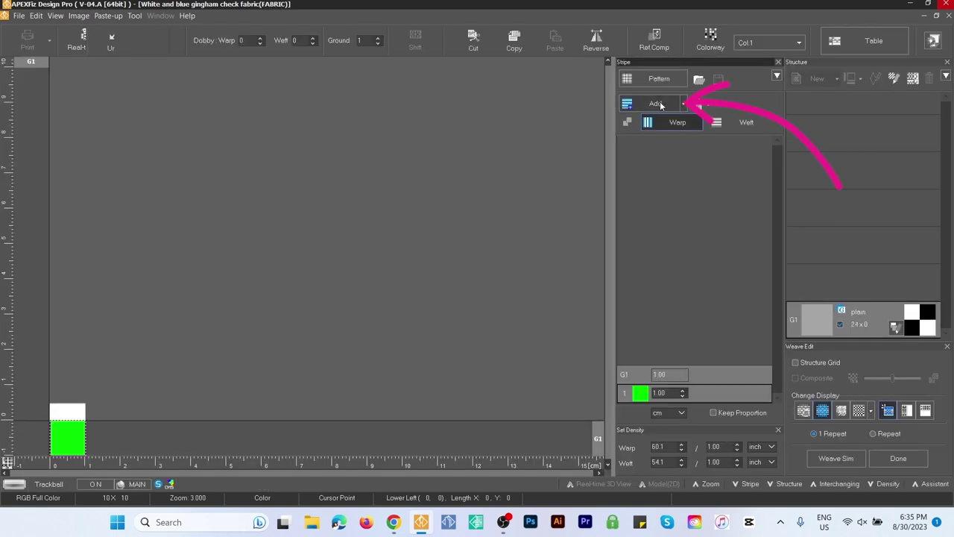
pyautogui.click(668, 393)
pyautogui.click(722, 419)
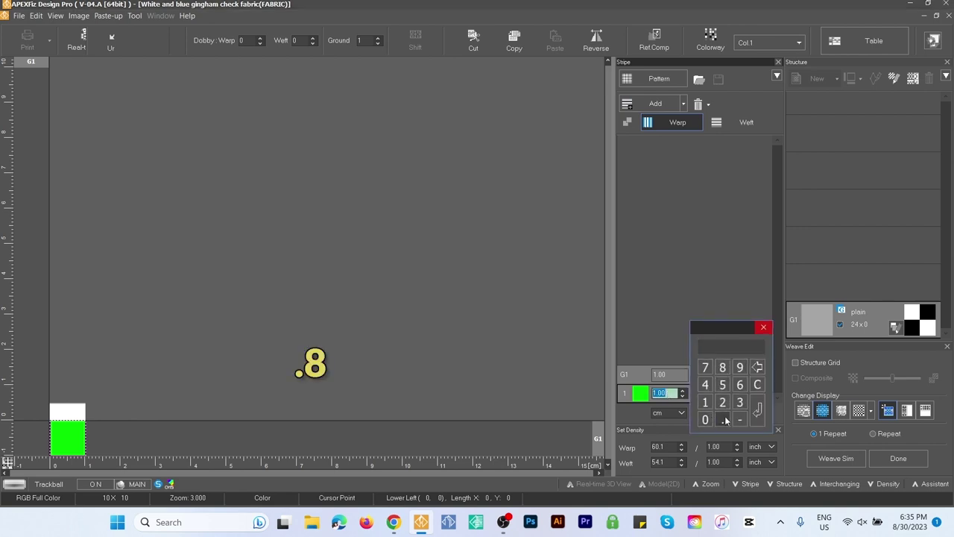
pyautogui.click(722, 370)
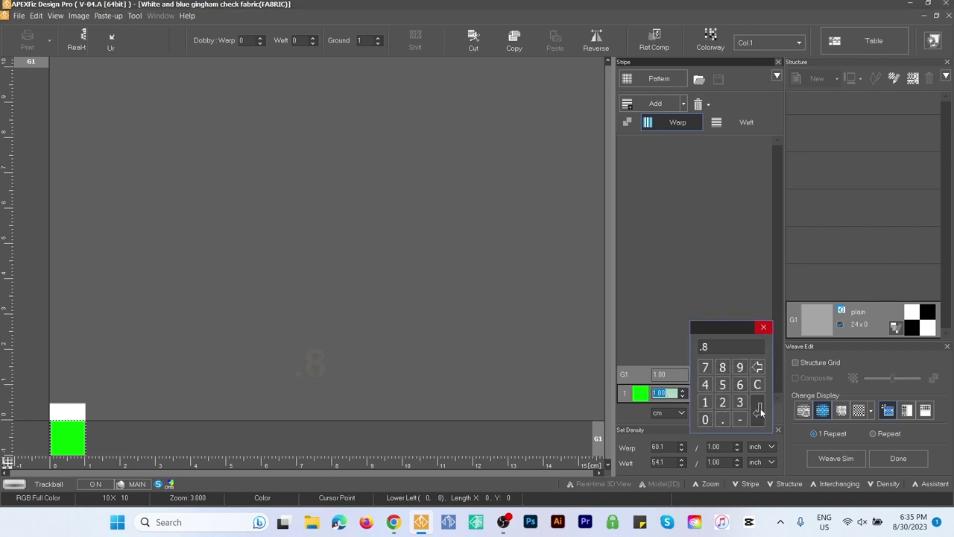
pyautogui.click(759, 412)
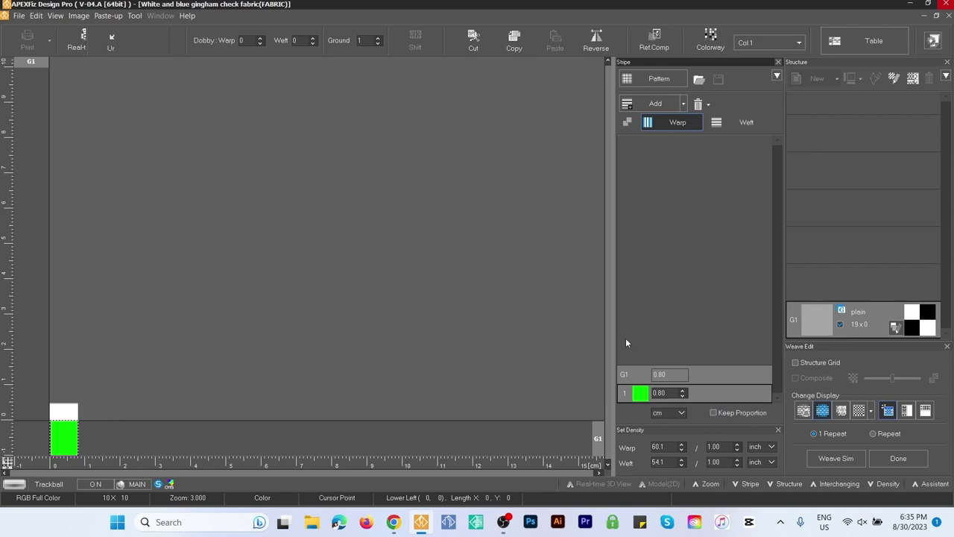
# Colour the new stripe a near-white shade instead of green
pyautogui.doubleClick(641, 395)
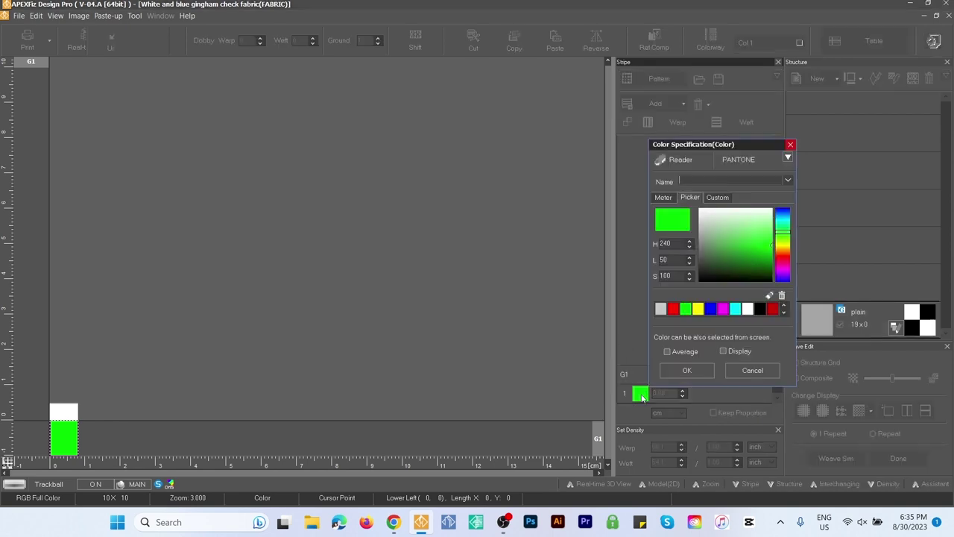
pyautogui.click(702, 211)
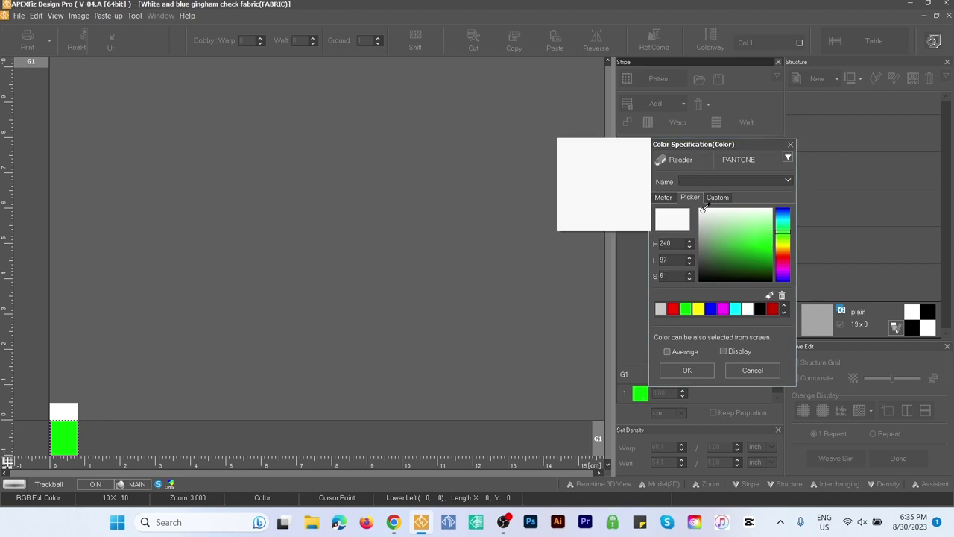
pyautogui.click(701, 209)
pyautogui.click(702, 211)
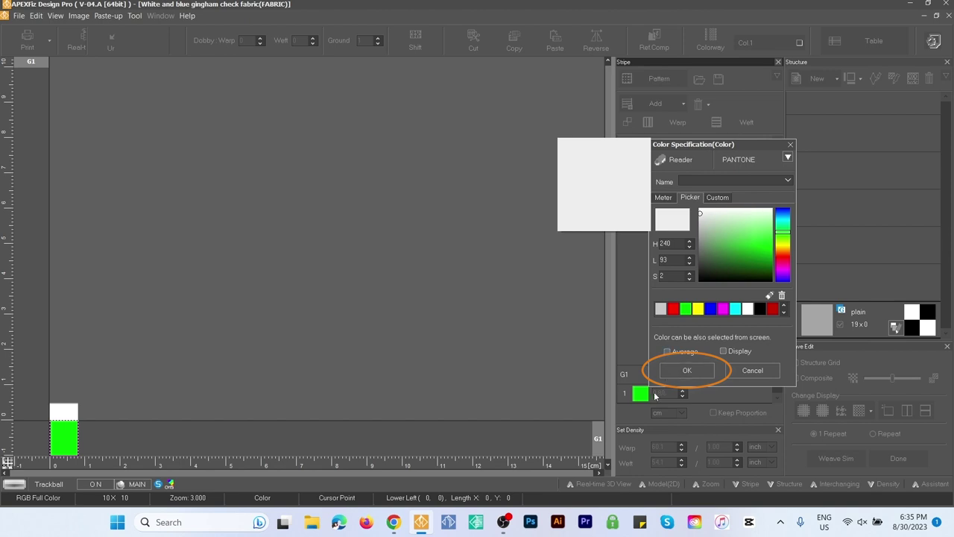
pyautogui.click(687, 371)
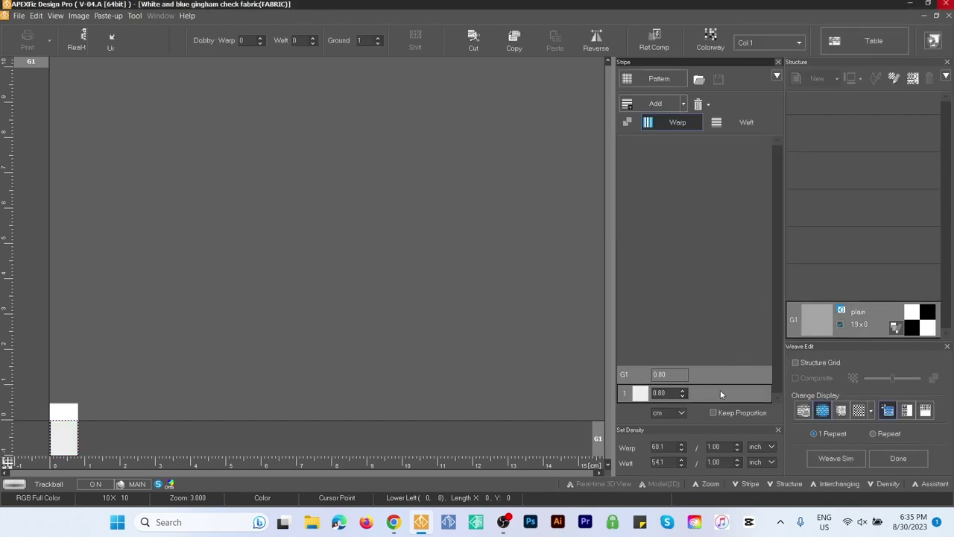
pyautogui.click(714, 393)
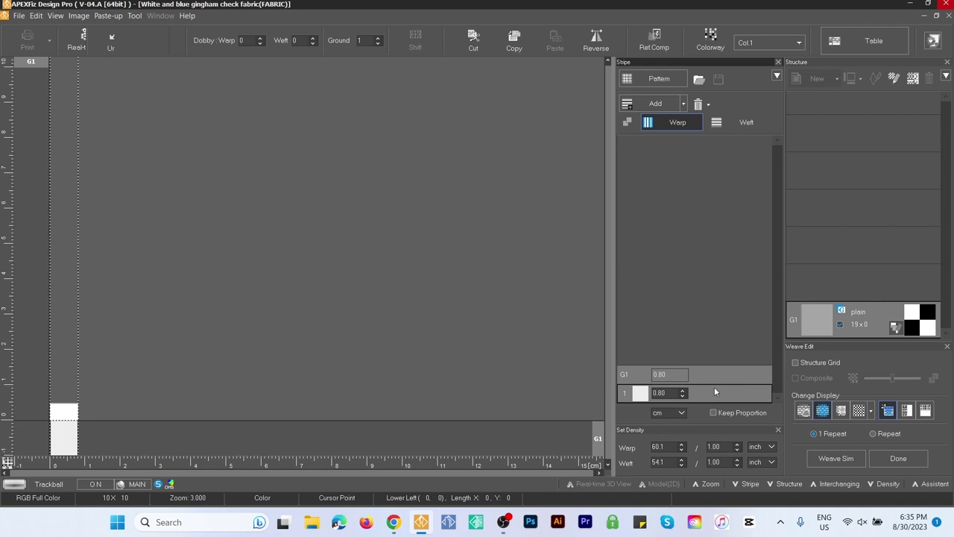
# Add a second 0.80 cm warp stripe coloured dark blue
pyautogui.click(653, 124)
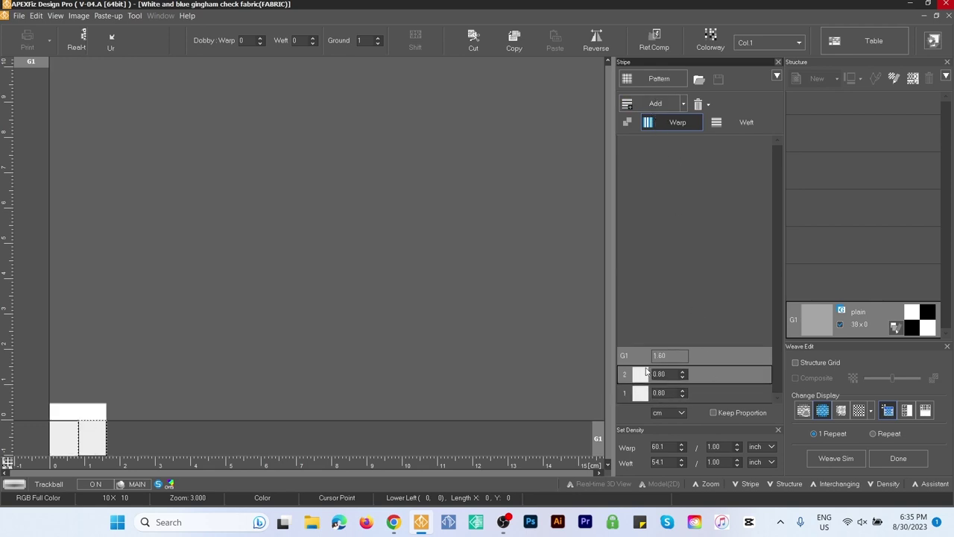
pyautogui.doubleClick(638, 379)
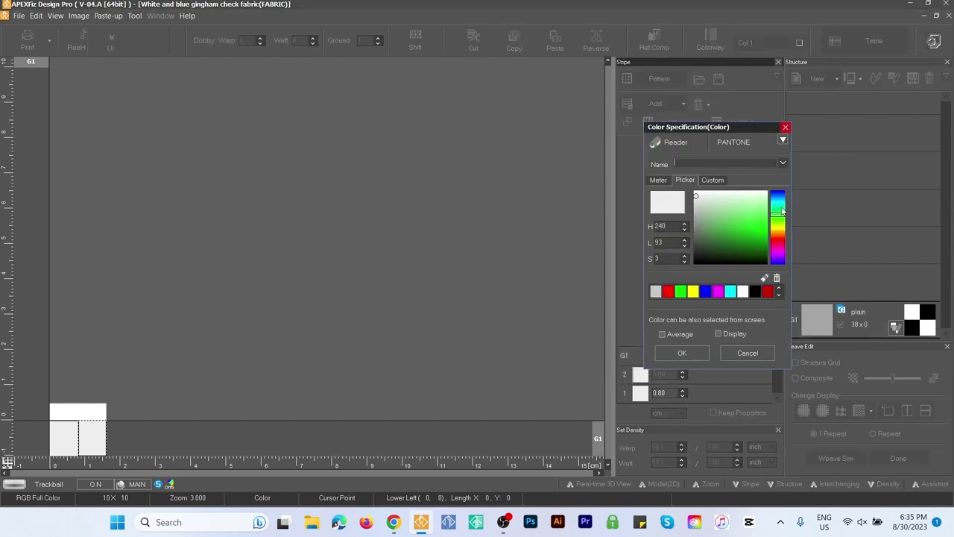
pyautogui.moveTo(783, 214); pyautogui.dragTo(779, 192)
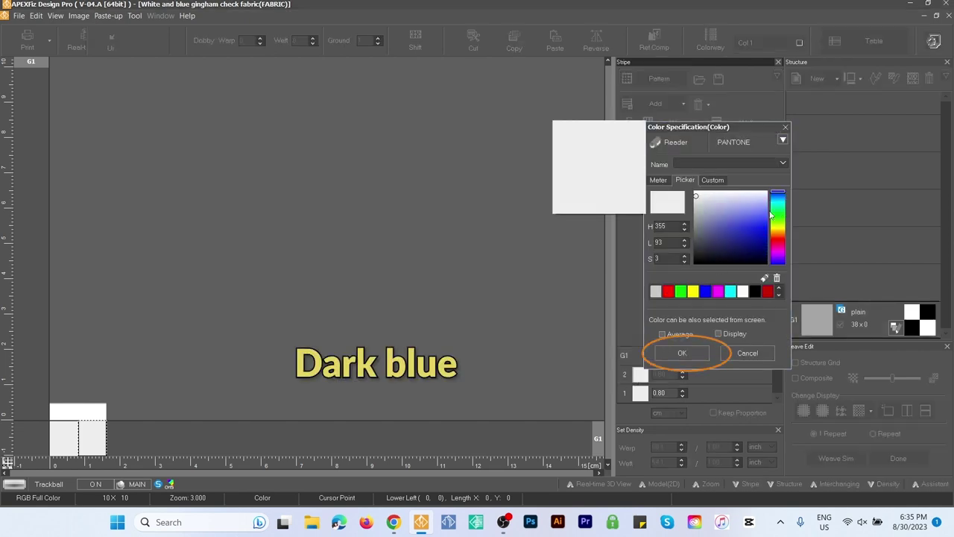
pyautogui.click(743, 233)
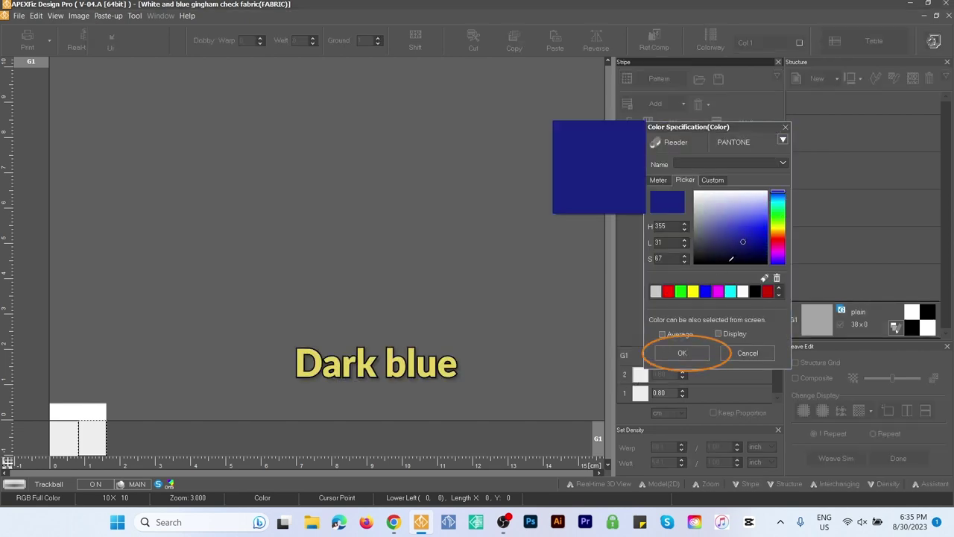
pyautogui.click(685, 352)
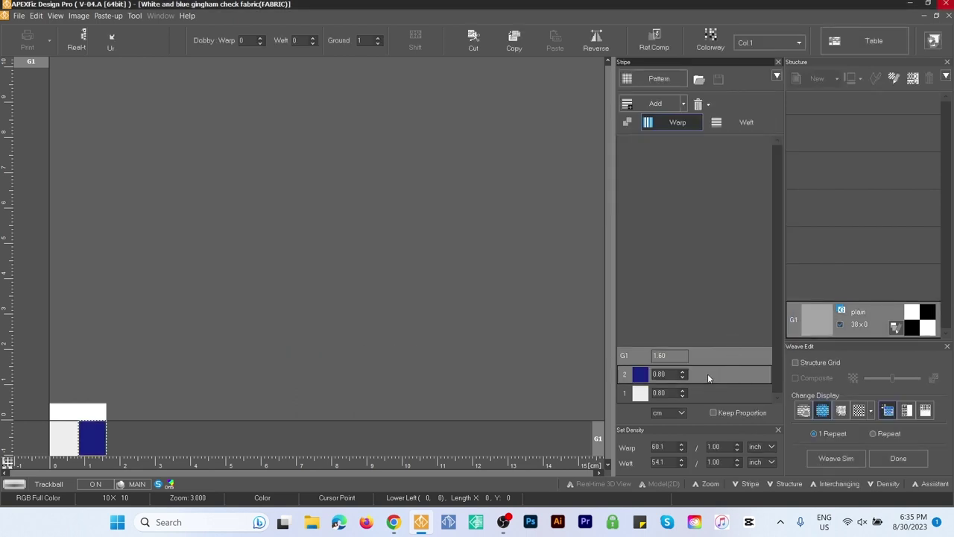
# Duplicate all warp stripes onto the weft and show the check in Repeat view
pyautogui.click(778, 78)
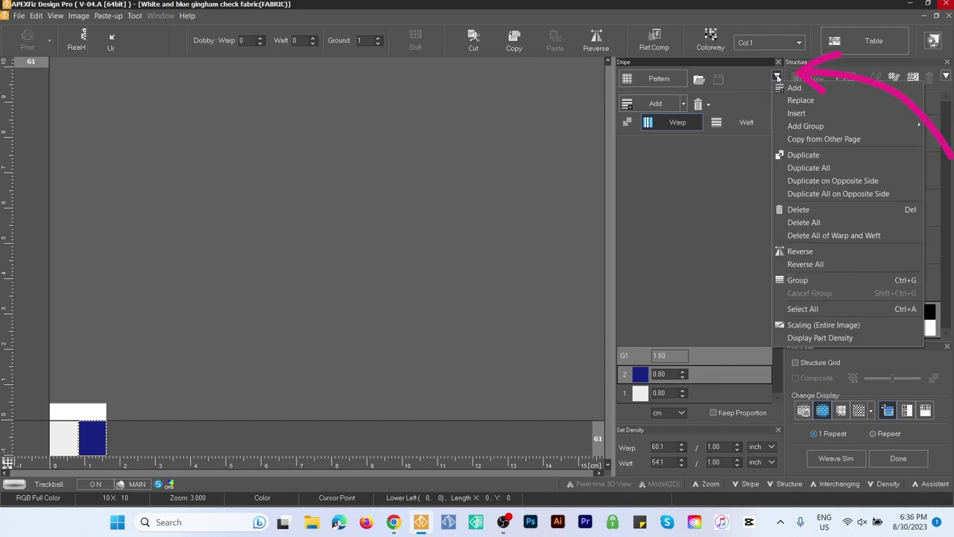
pyautogui.click(836, 193)
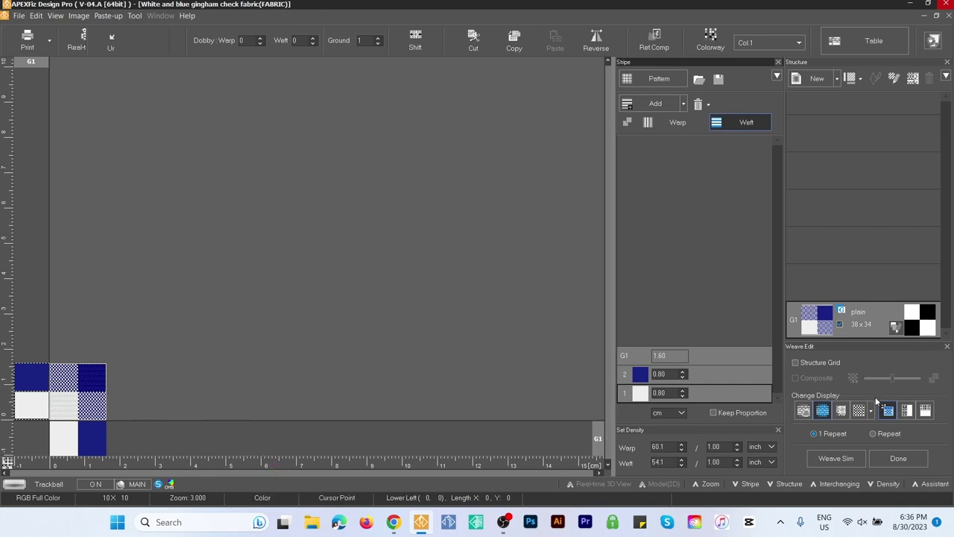
pyautogui.click(874, 434)
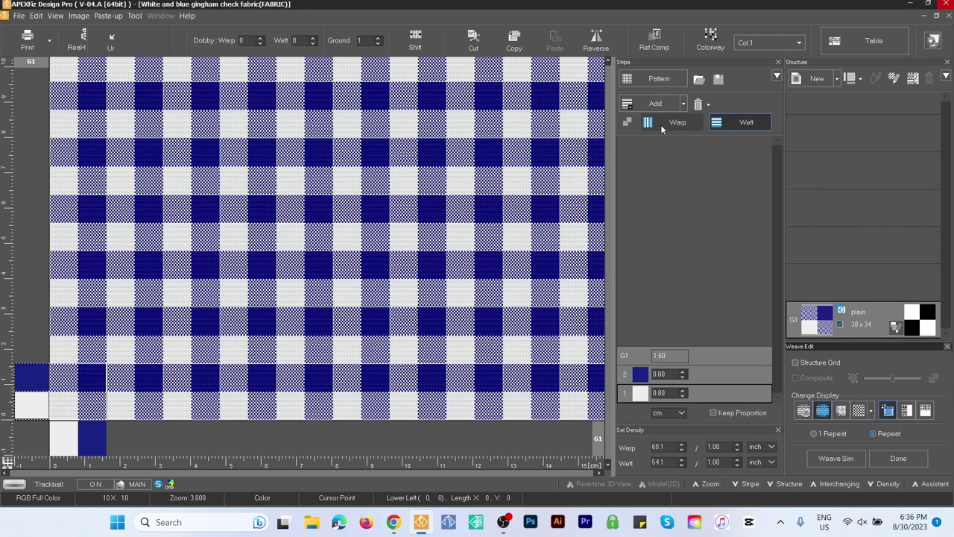
# Open Weave Simulation and set its resolution to 400 dot/inch
pyautogui.click(835, 458)
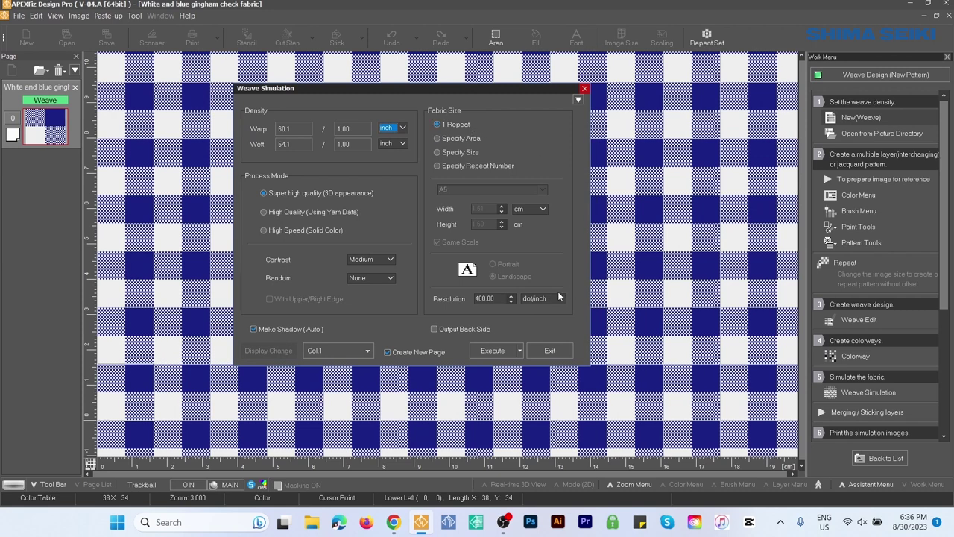
pyautogui.click(497, 299)
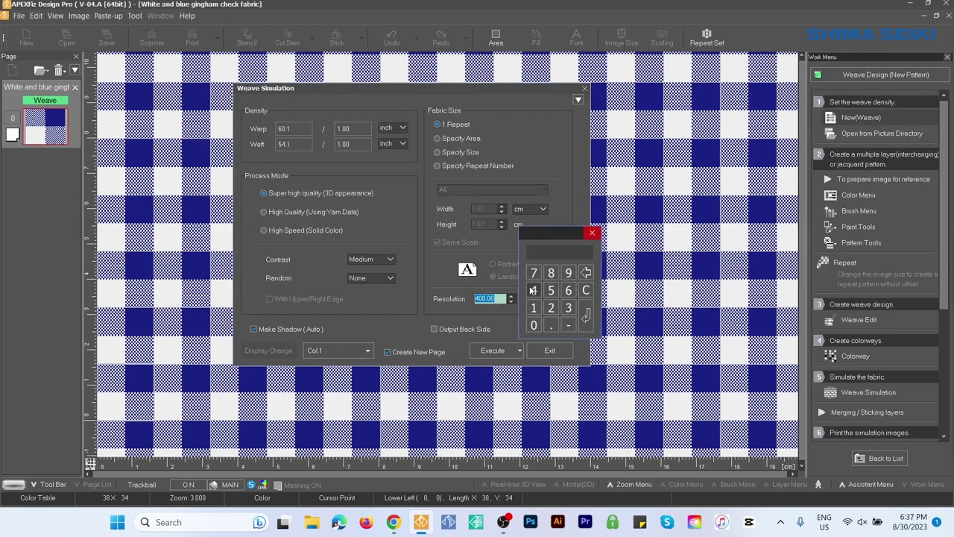
pyautogui.click(533, 291)
pyautogui.click(534, 325)
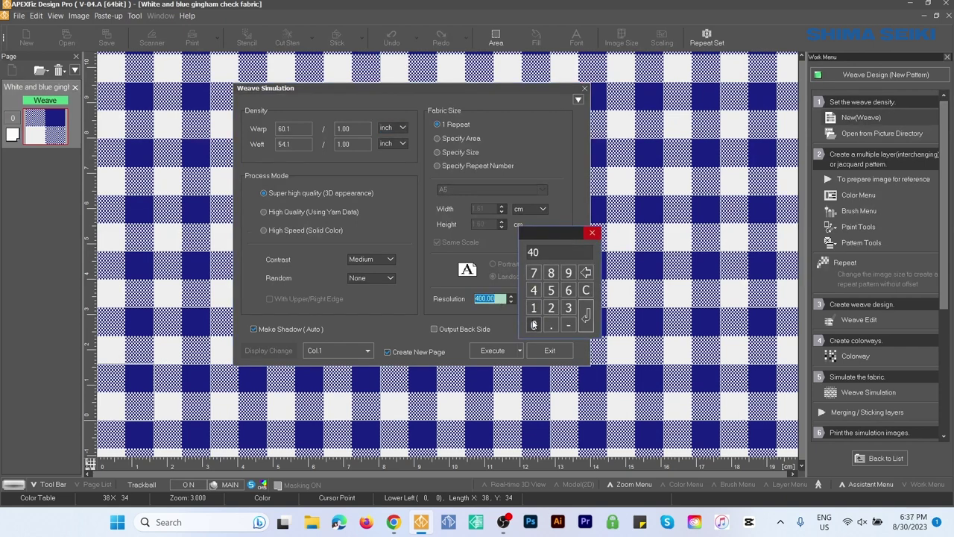
pyautogui.click(534, 325)
pyautogui.click(589, 321)
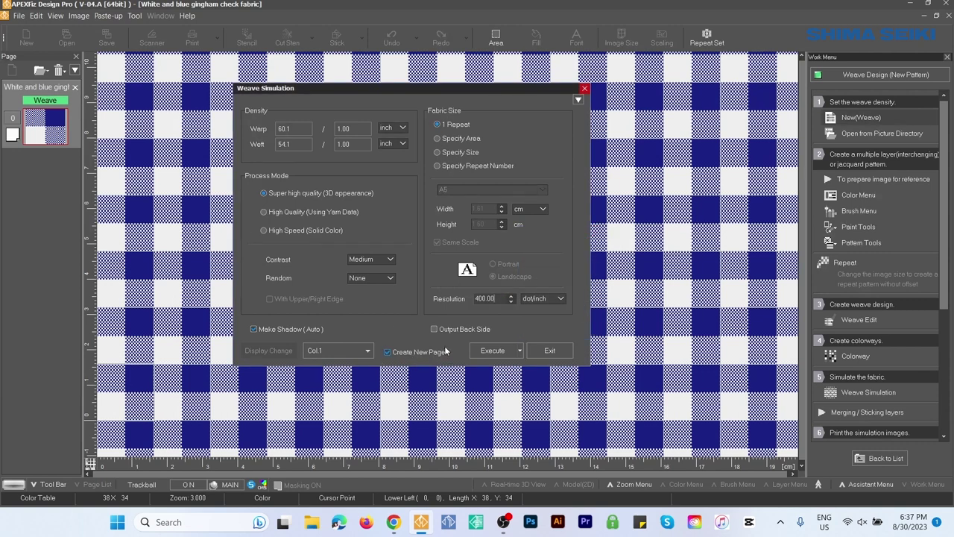
pyautogui.click(521, 353)
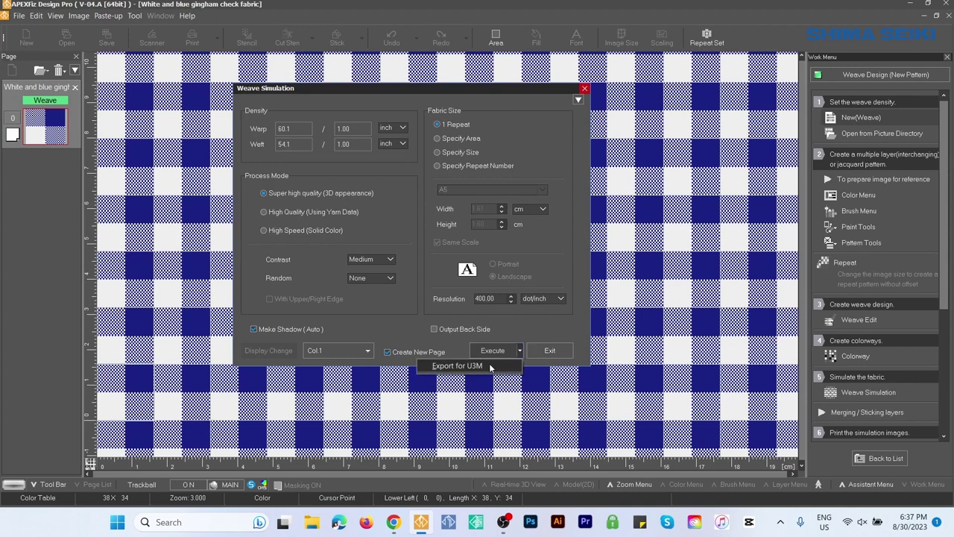
# Export for U3M, giving all yarns TxtDefault3's Cotton01 shape with Cotton Count (Ne) units
pyautogui.click(490, 366)
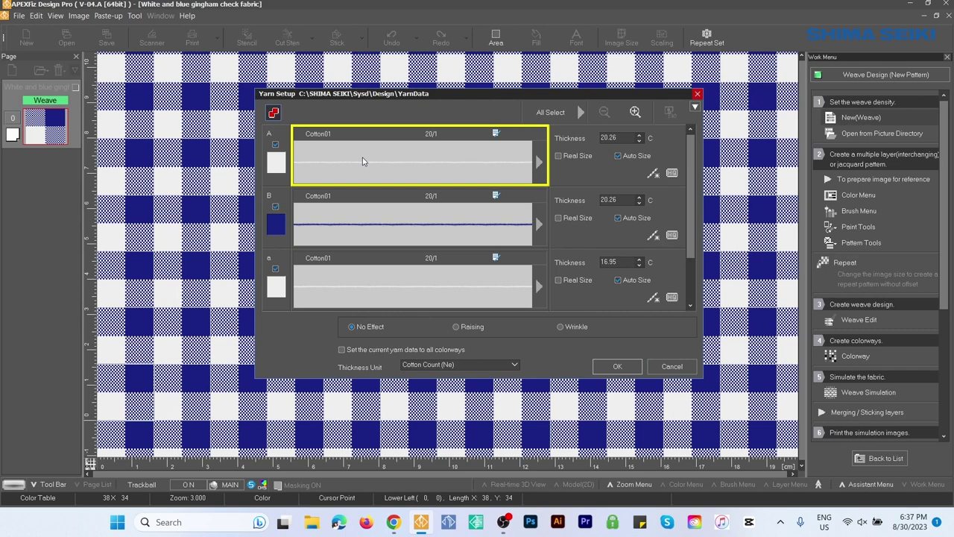
pyautogui.click(555, 118)
pyautogui.click(524, 151)
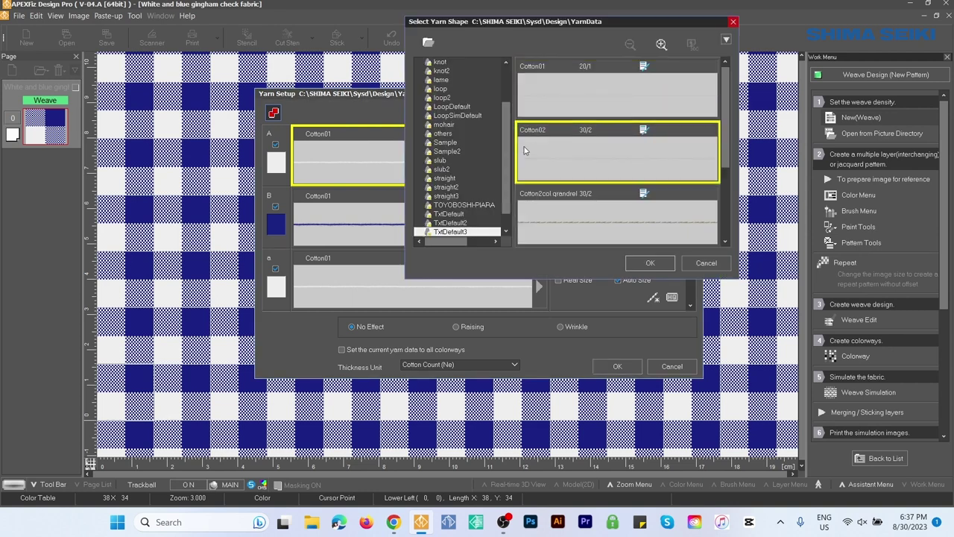
pyautogui.click(491, 234)
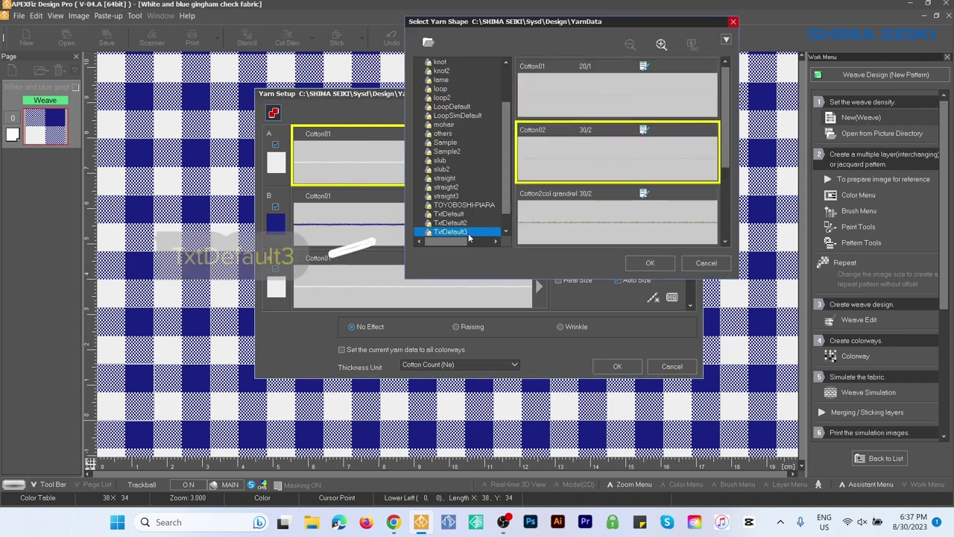
pyautogui.click(568, 97)
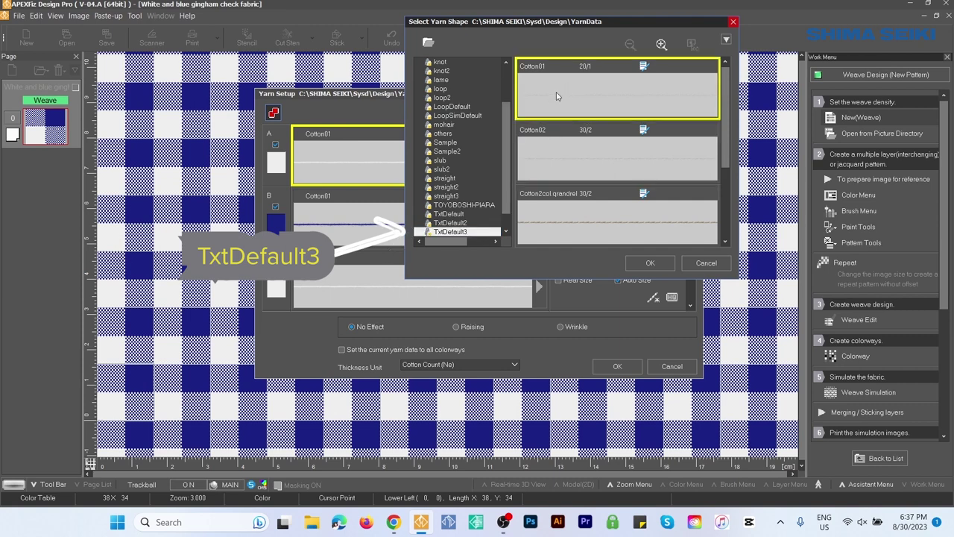
pyautogui.doubleClick(559, 96)
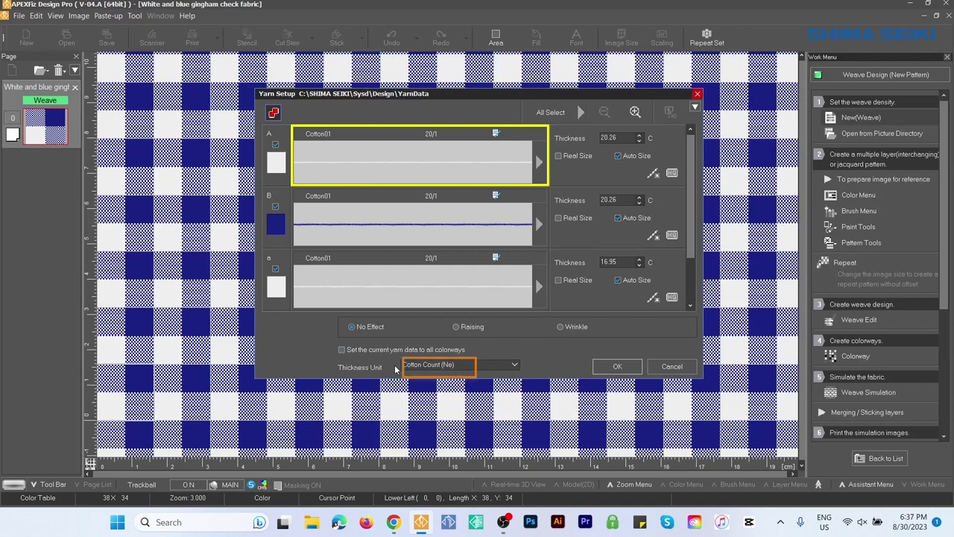
pyautogui.click(464, 367)
pyautogui.click(463, 410)
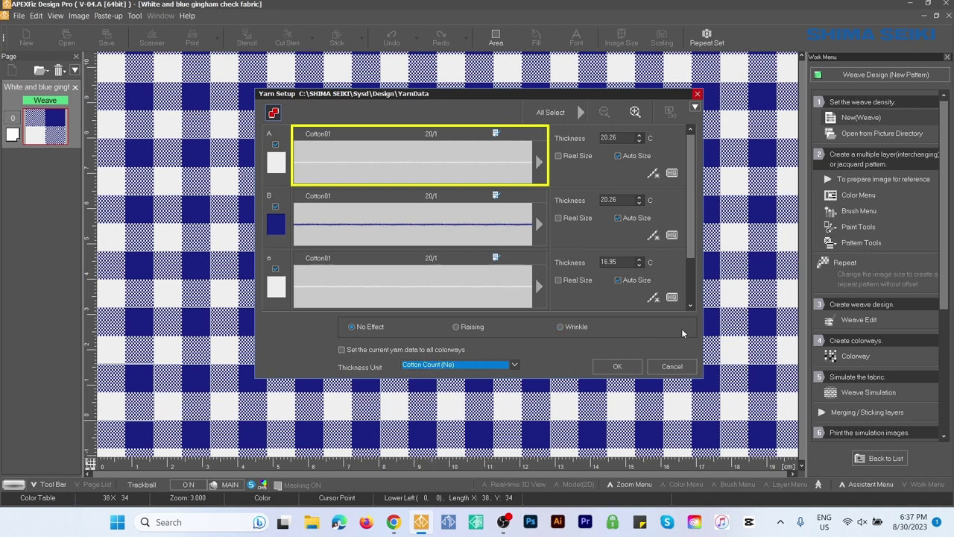
pyautogui.click(618, 366)
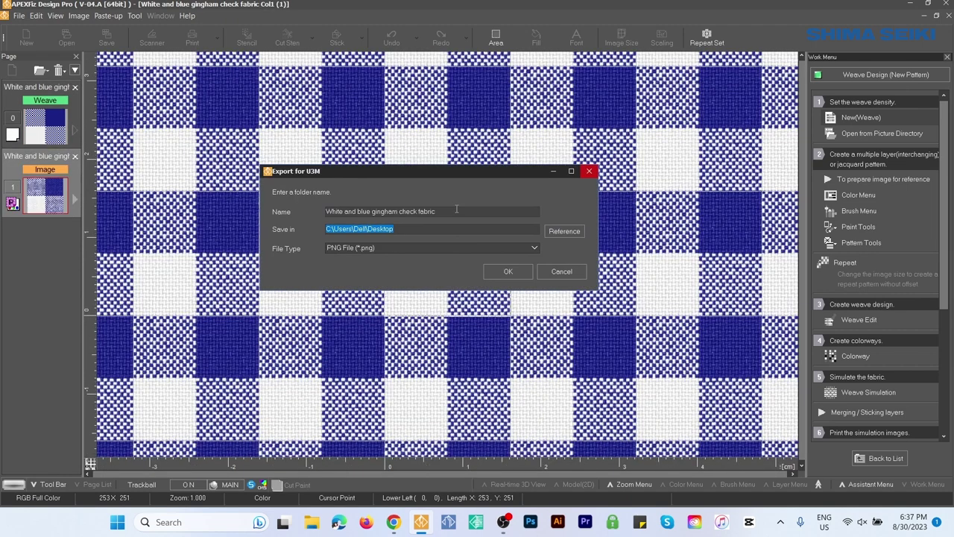
# Export the U3M to the Desktop folder with PNG texture maps
pyautogui.click(573, 235)
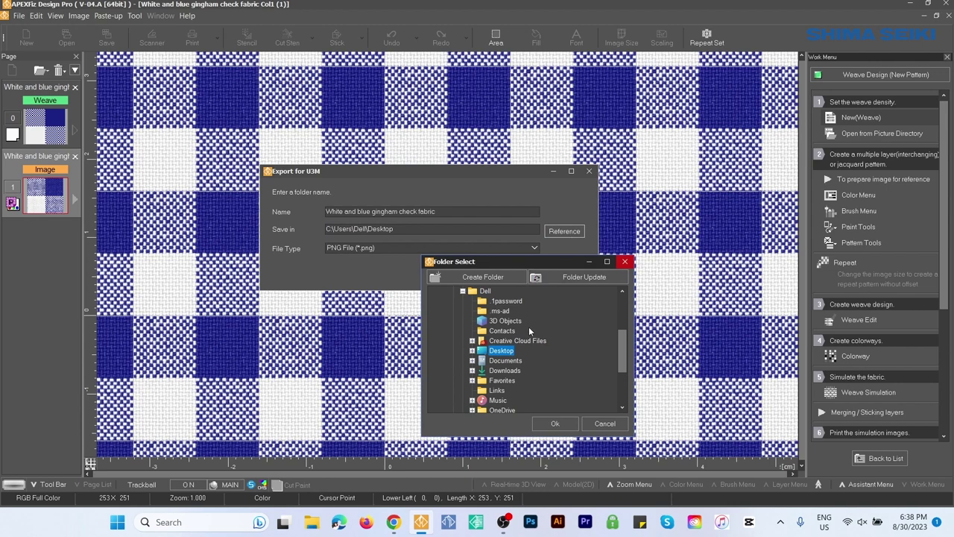
pyautogui.click(555, 424)
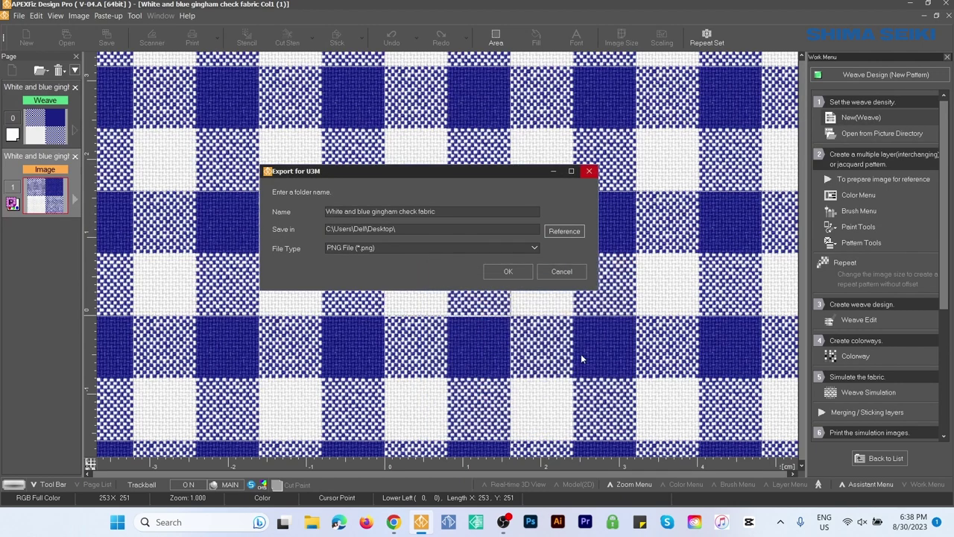
pyautogui.click(421, 245)
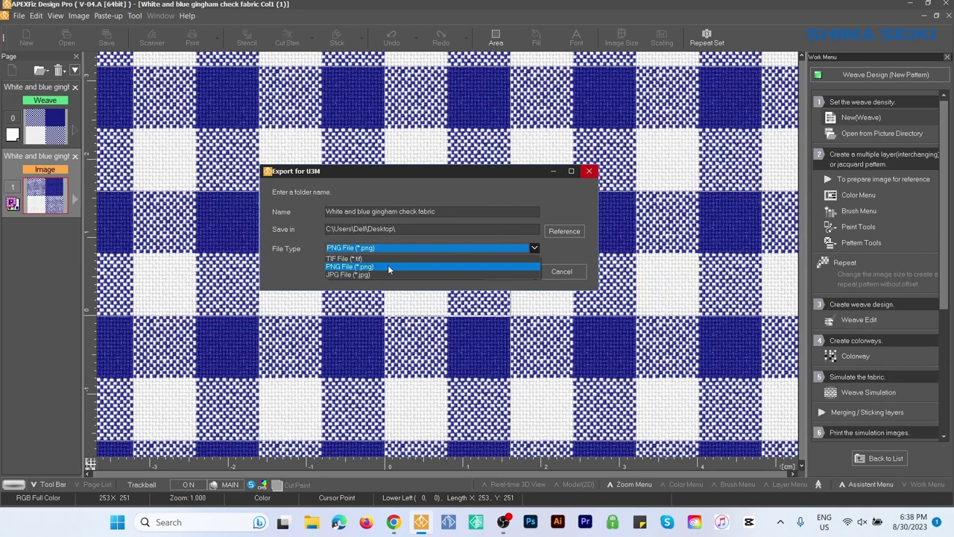
pyautogui.click(389, 267)
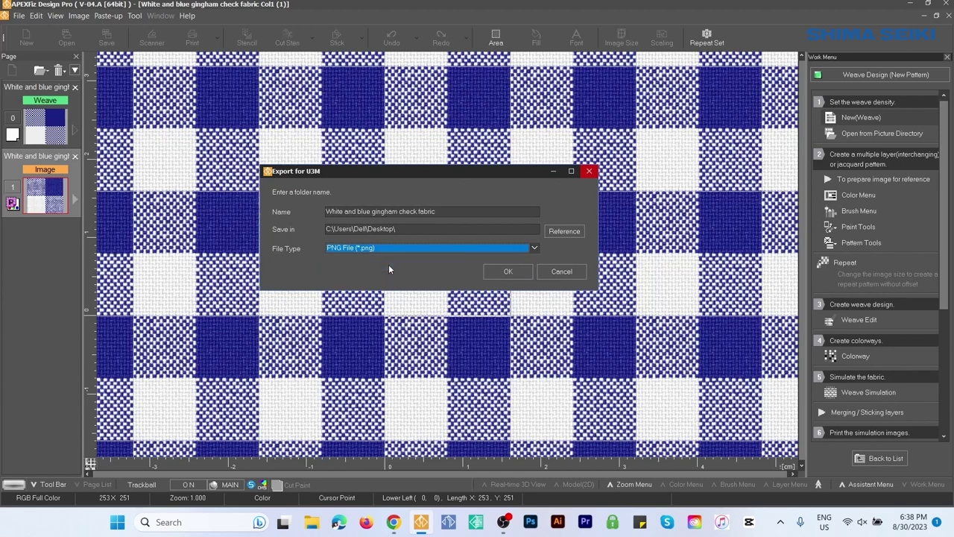
pyautogui.click(508, 271)
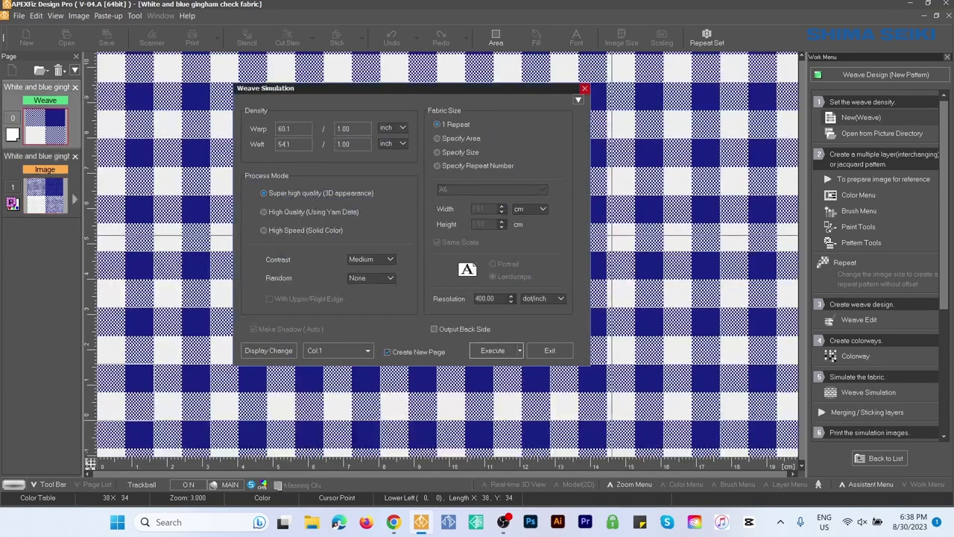
# Save the design to the Desktop as 'Weave_White and blue gingham check fabric'
pyautogui.click(550, 351)
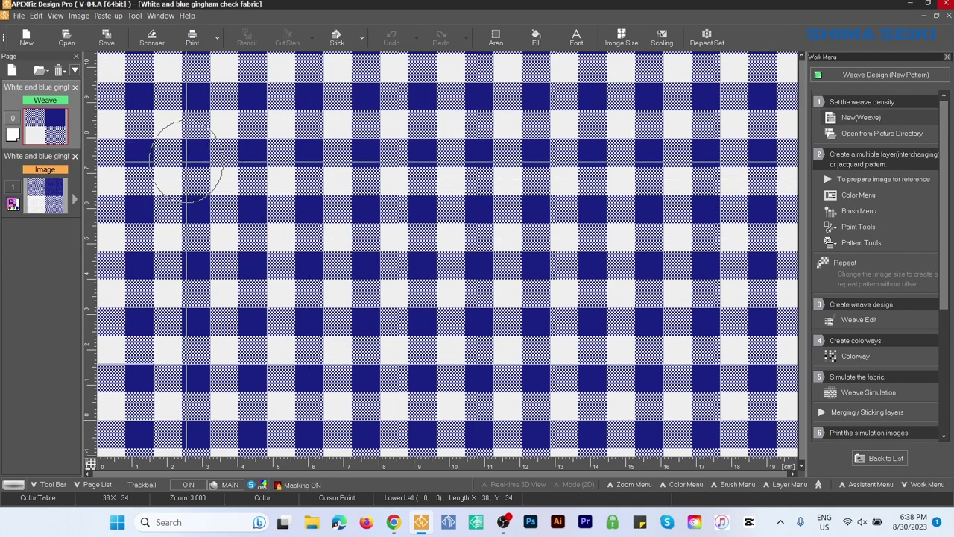
pyautogui.click(108, 37)
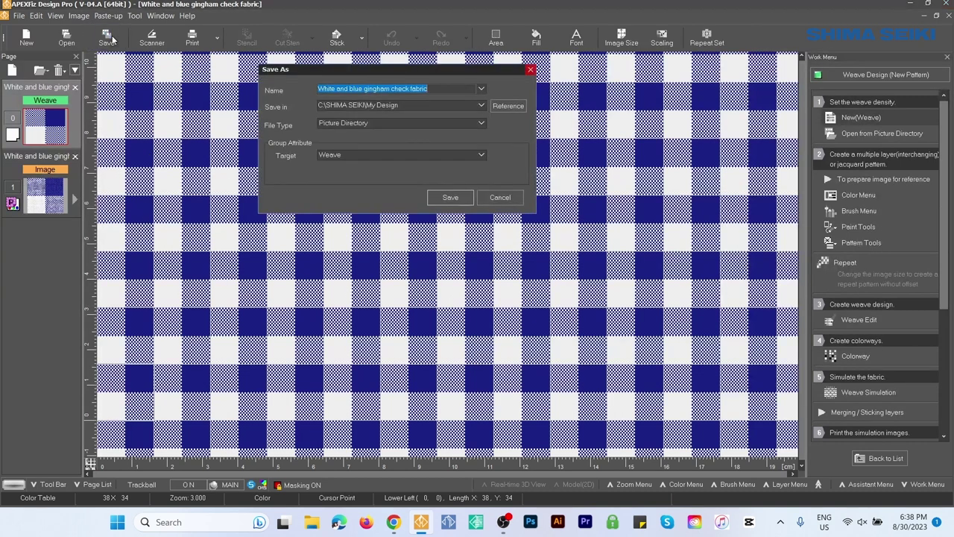
pyautogui.click(333, 88)
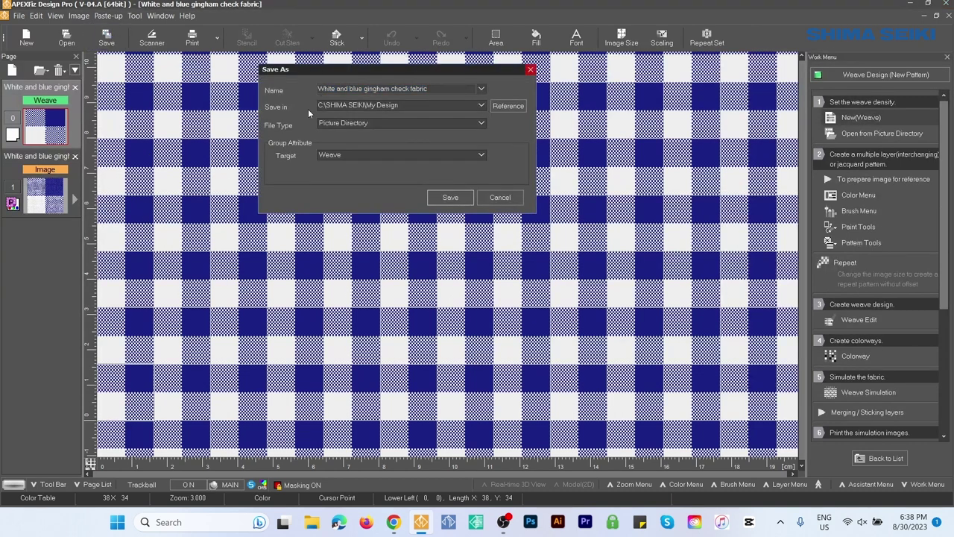
pyautogui.write('Weave_')
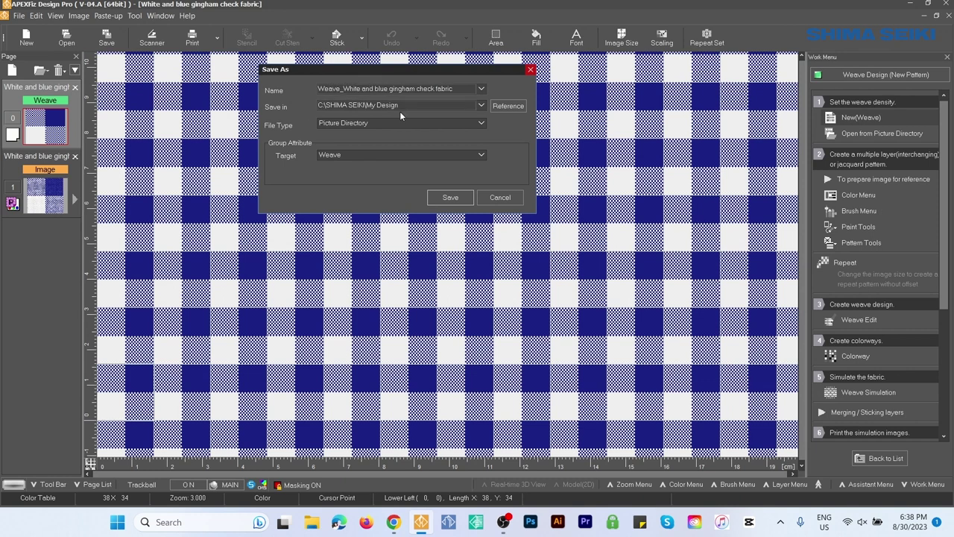
pyautogui.click(481, 105)
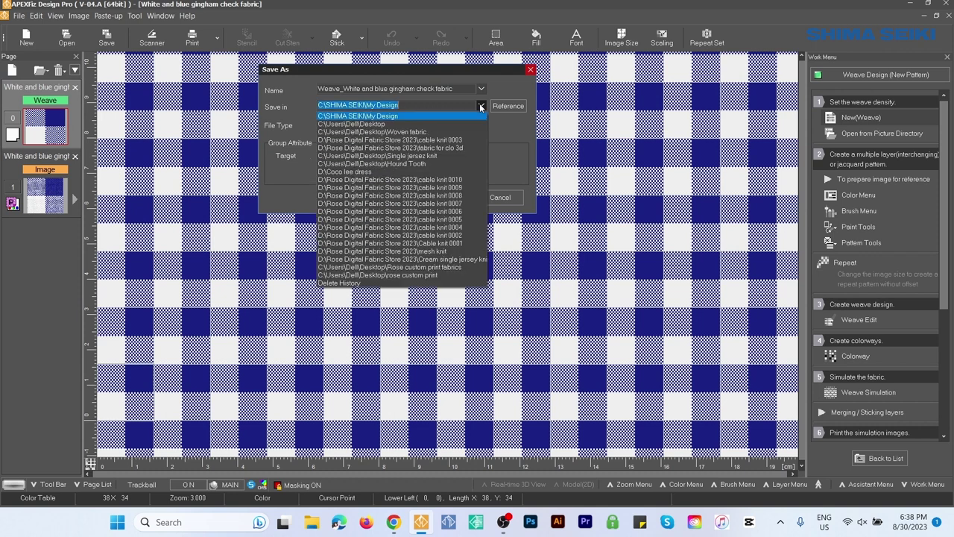
pyautogui.click(392, 125)
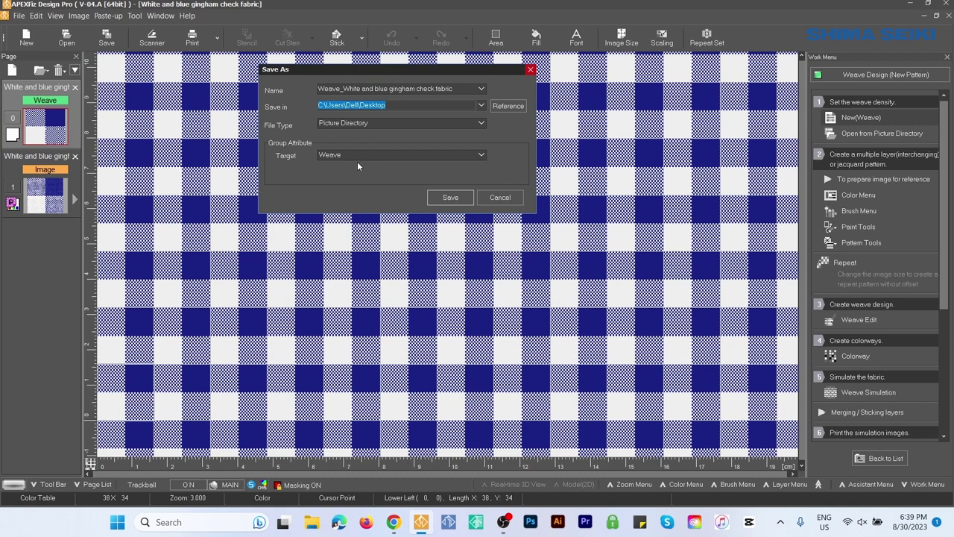
pyautogui.click(451, 196)
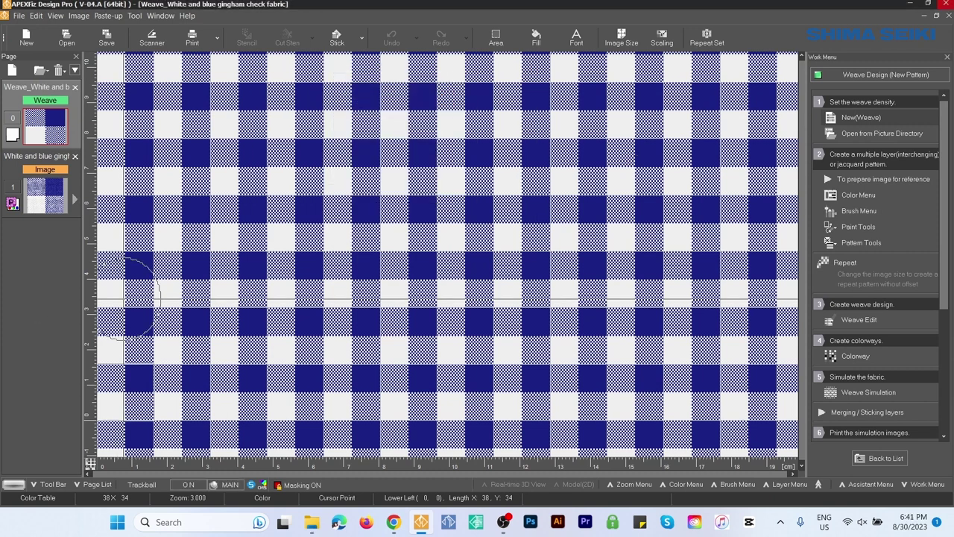
# Close all pages, discarding the unsaved simulation image
pyautogui.click(59, 70)
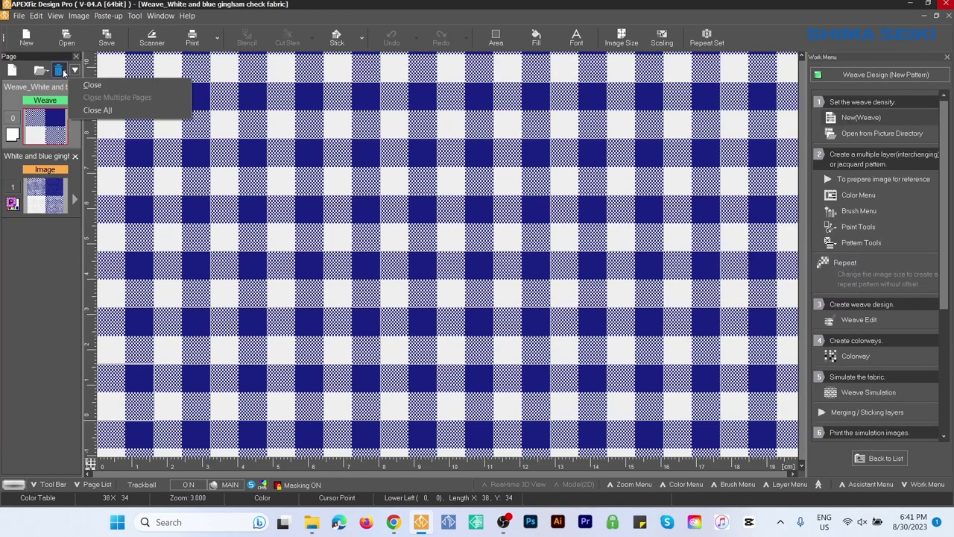
pyautogui.click(97, 110)
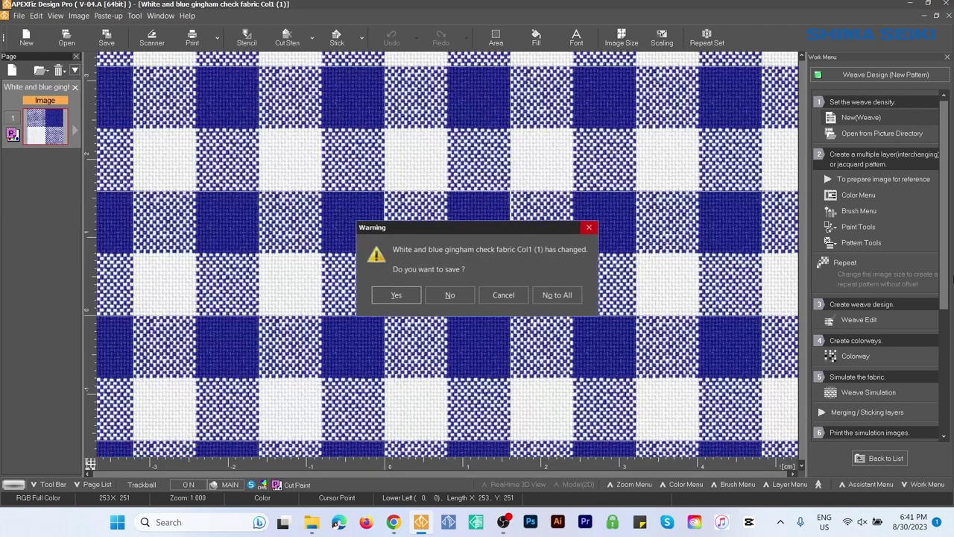
pyautogui.click(565, 296)
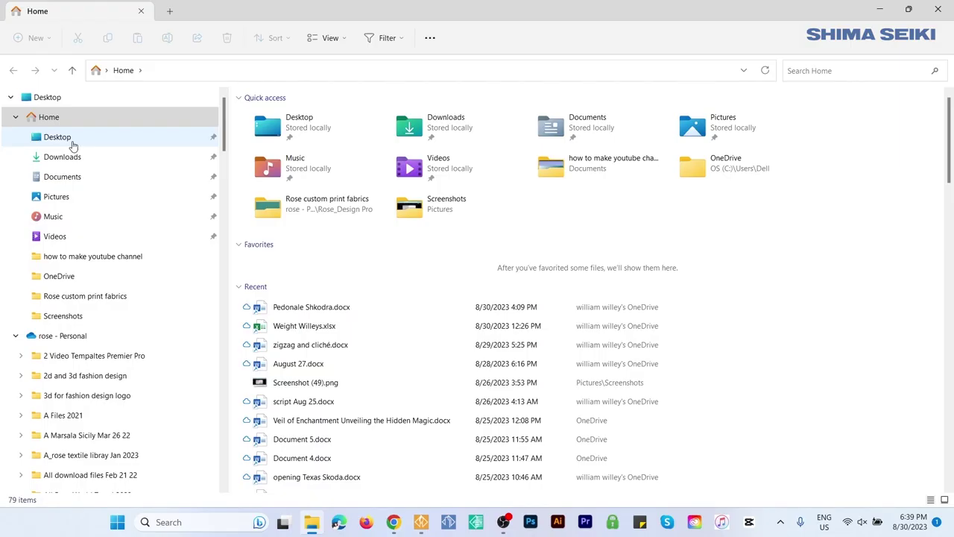
# In File Explorer, open the Desktop's 'White and blue gingham check fabric' textures folder
pyautogui.click(71, 143)
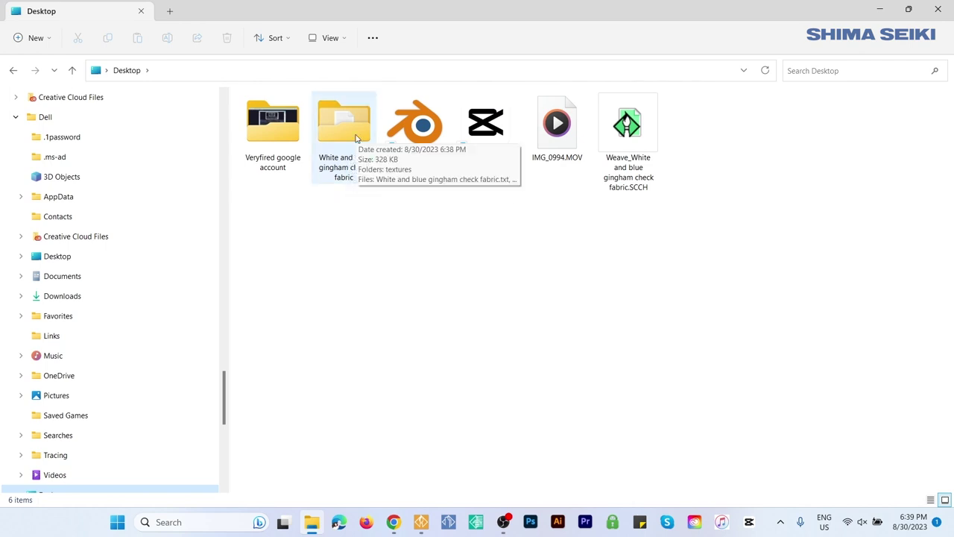
pyautogui.doubleClick(356, 139)
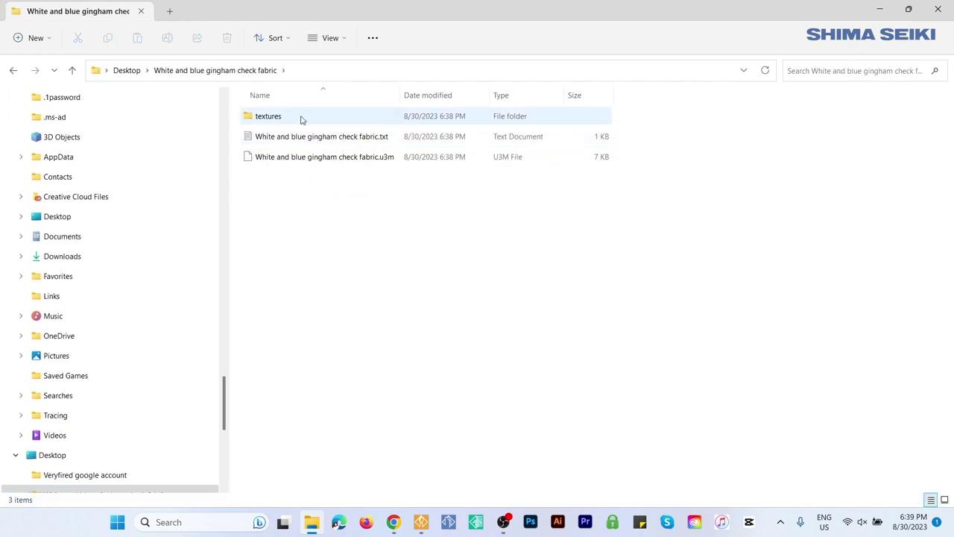
pyautogui.doubleClick(302, 120)
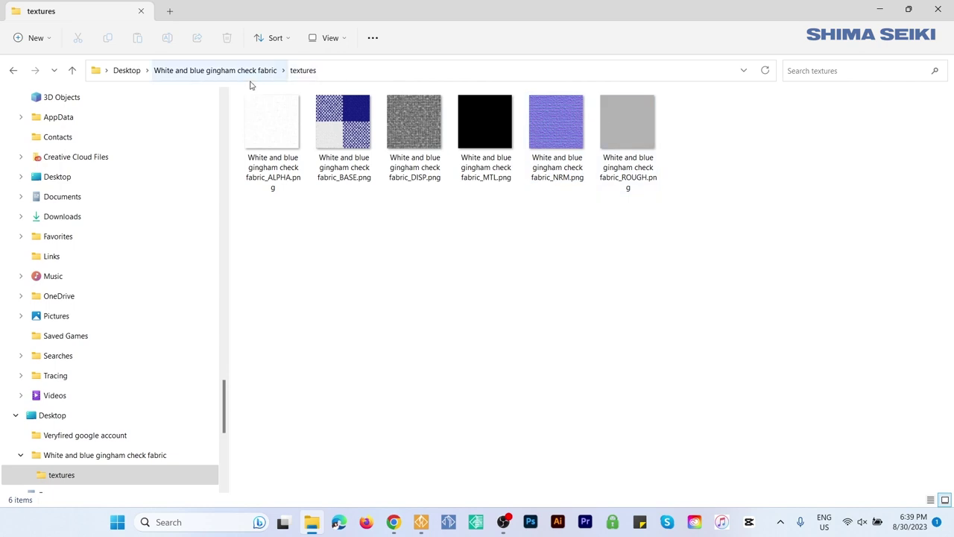